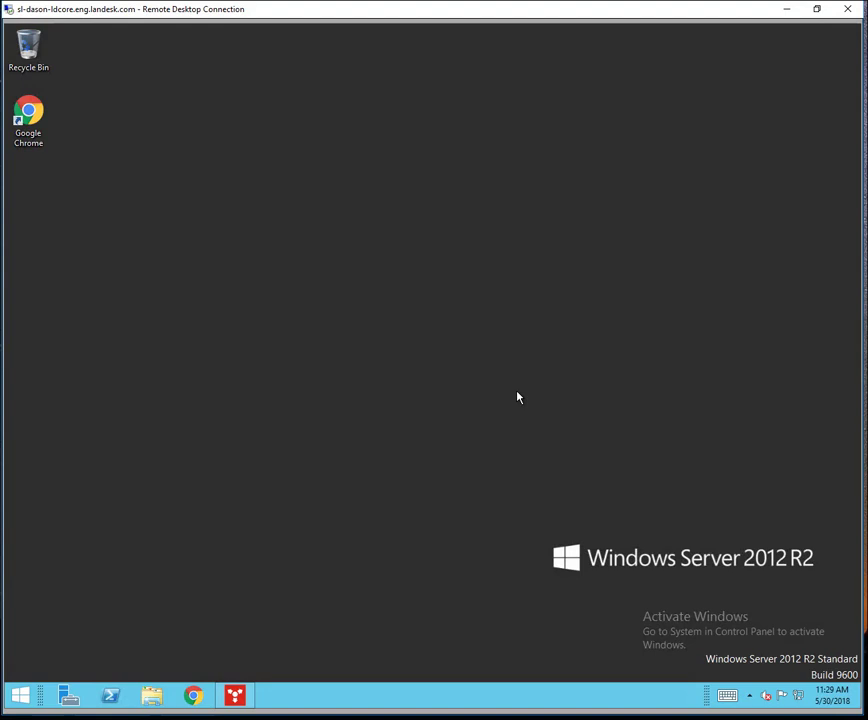
- In the Agent Configuration tool, list all configurations and select Default Windows Configuration
{"action": "left_click", "coordinate": [234, 694]}
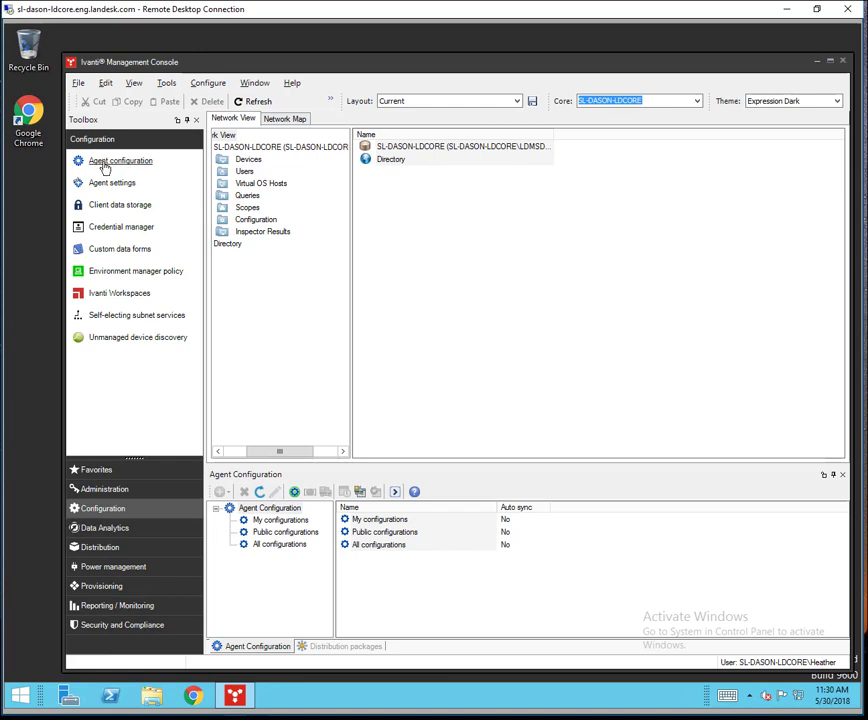
{"action": "left_click", "coordinate": [105, 164]}
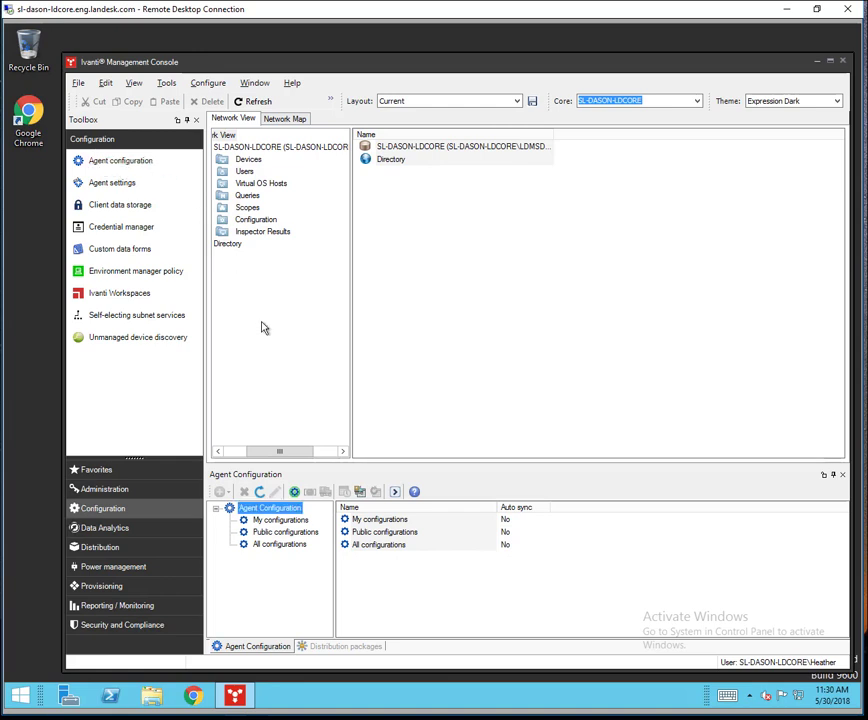
{"action": "left_click", "coordinate": [264, 546]}
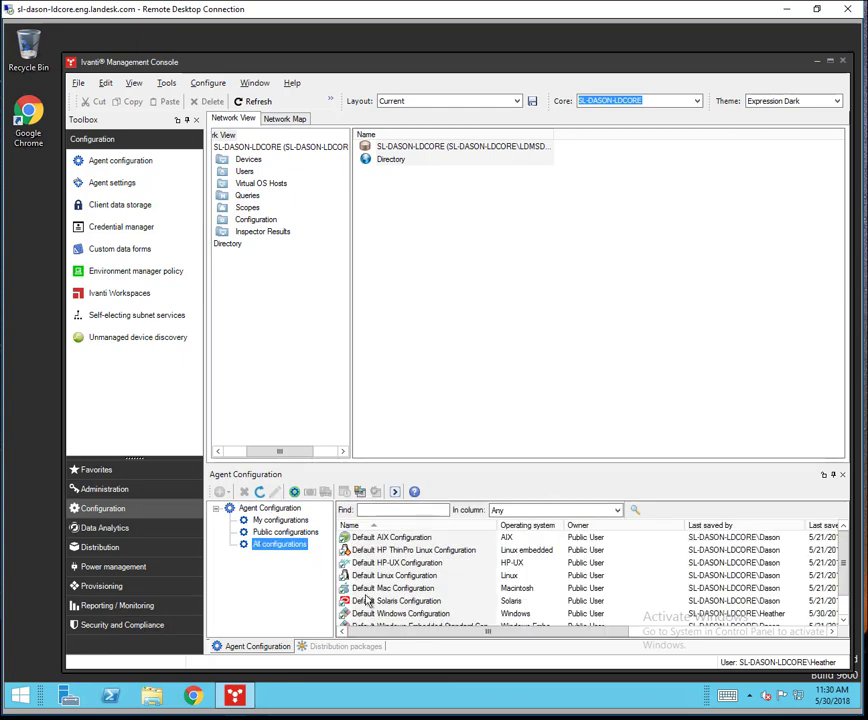
{"action": "left_click", "coordinate": [379, 619]}
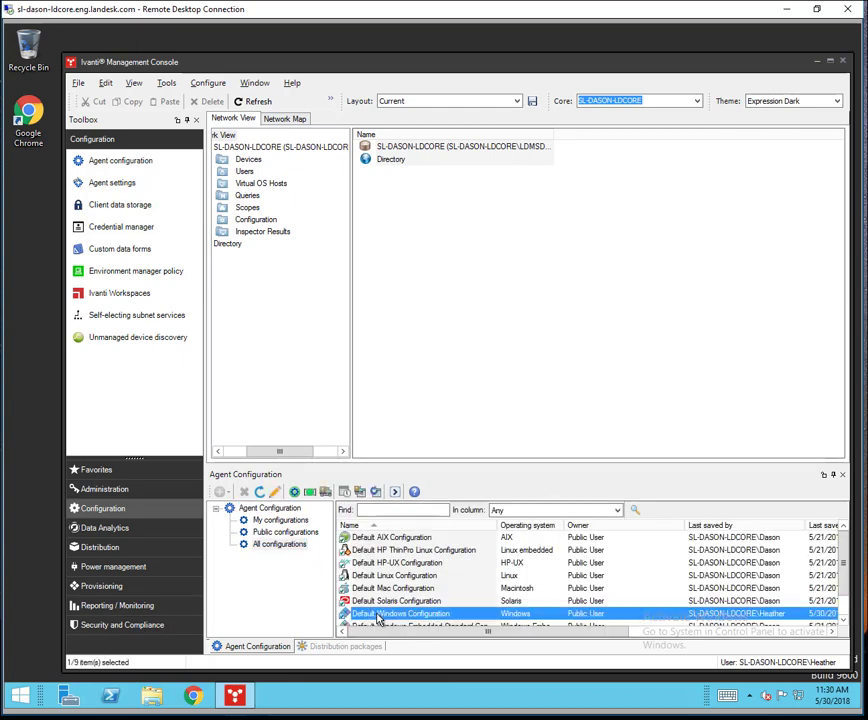
- Enable Environment manager policy on Default Windows Configuration's Start page and save it
{"action": "double_click", "coordinate": [379, 619]}
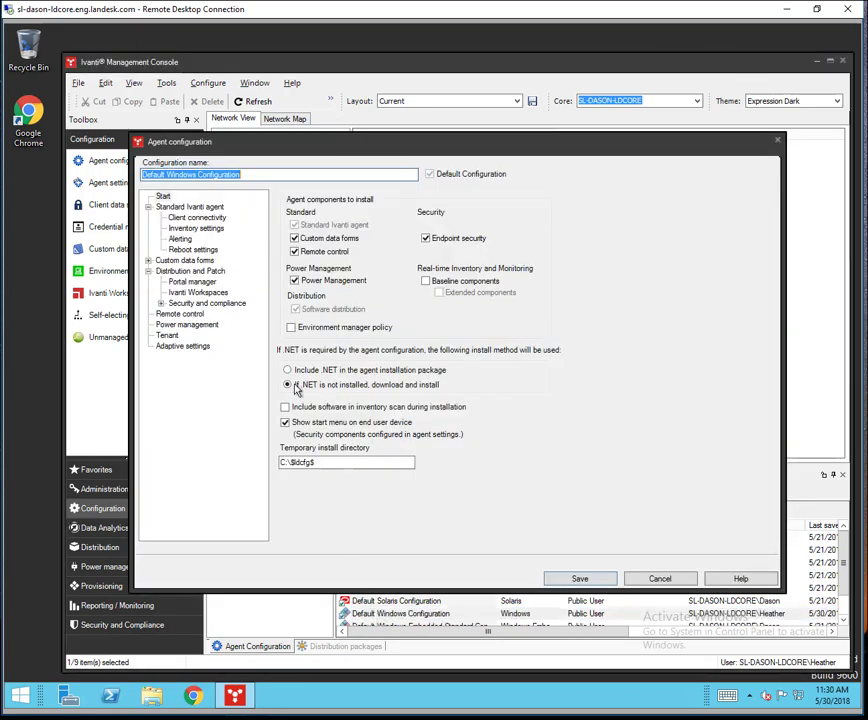
{"action": "left_click", "coordinate": [163, 198]}
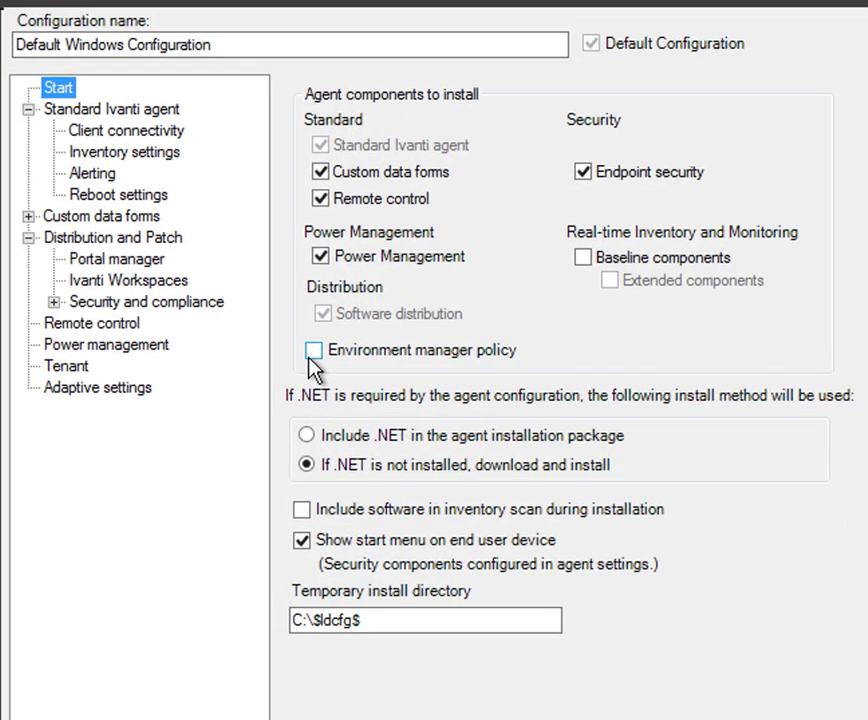
{"action": "left_click", "coordinate": [313, 352]}
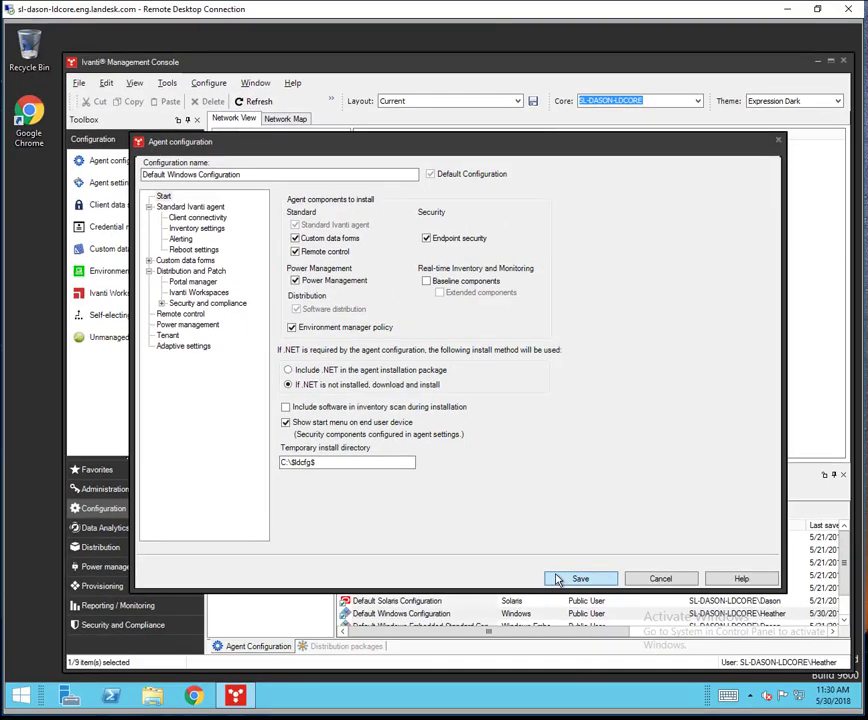
{"action": "left_click", "coordinate": [558, 579]}
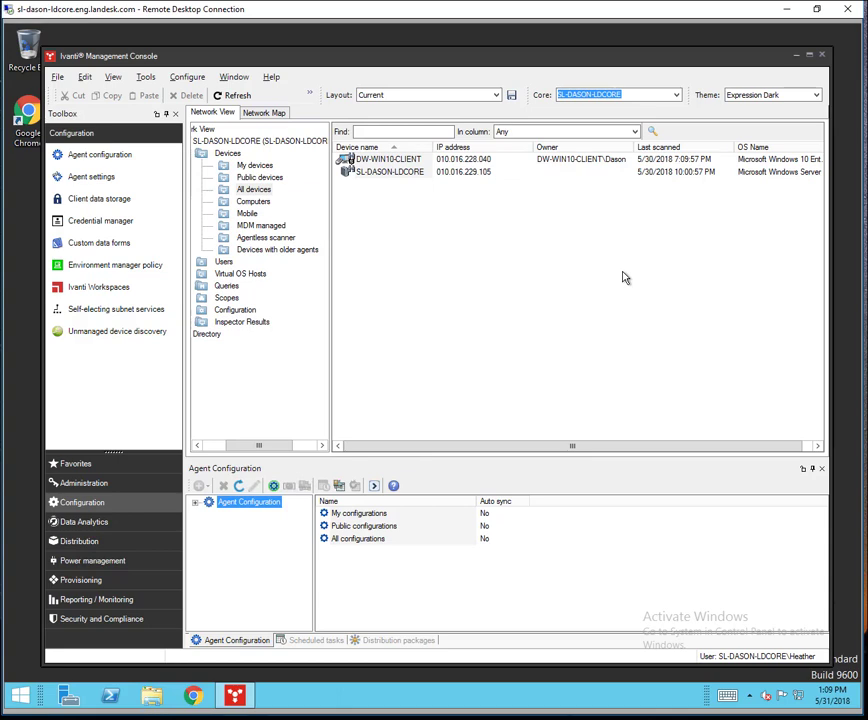
{"action": "left_click", "coordinate": [152, 696]}
{"action": "double_click", "coordinate": [420, 550]}
{"action": "double_click", "coordinate": [240, 409]}
{"action": "double_click", "coordinate": [365, 461]}
{"action": "double_click", "coordinate": [358, 476]}
{"action": "scroll", "coordinate": [358, 478], "scroll_direction": "down", "scroll_amount": 3}
{"action": "double_click", "coordinate": [295, 625]}
{"action": "double_click", "coordinate": [308, 420]}
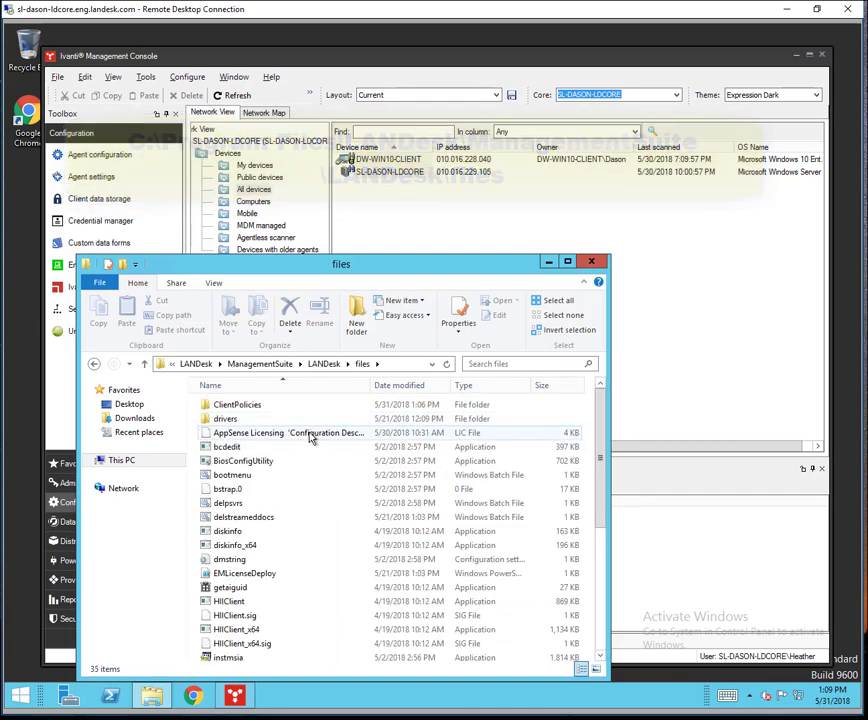
{"action": "left_click", "coordinate": [550, 262]}
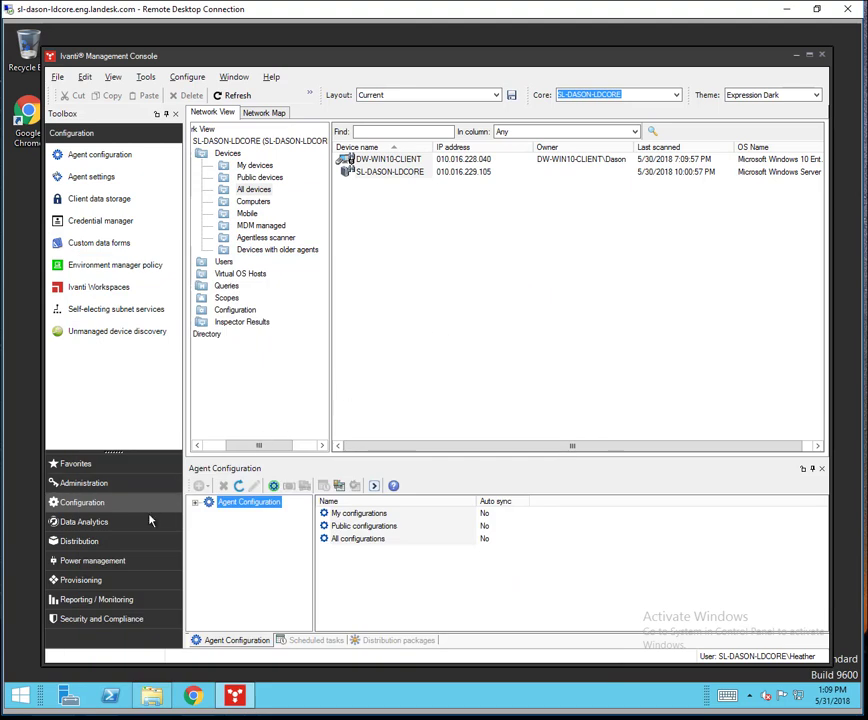
- Open the Environment Manager License Deployment package's properties from the Public packages list
{"action": "left_click", "coordinate": [110, 545]}
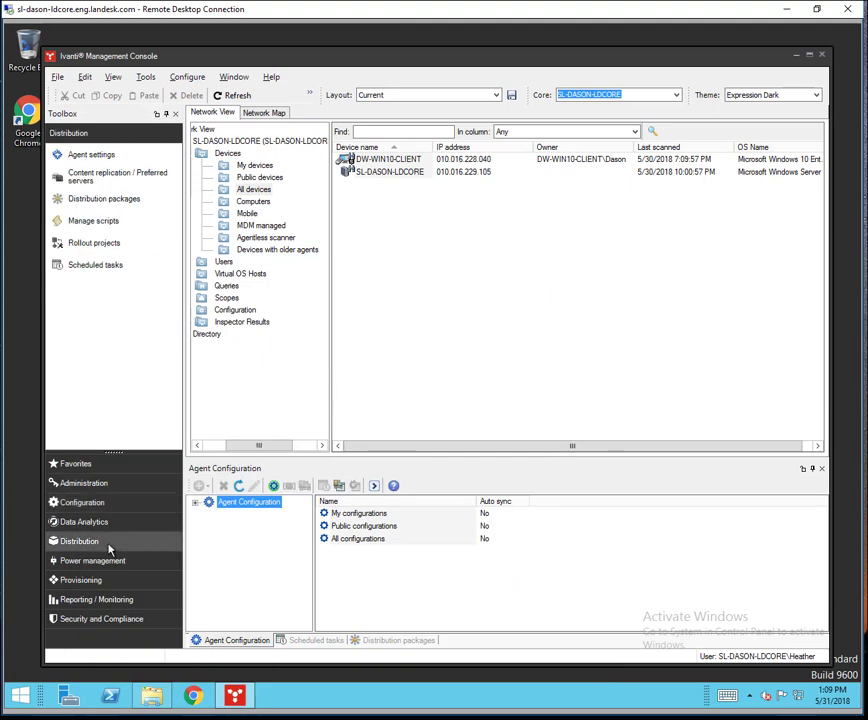
{"action": "left_click", "coordinate": [131, 205]}
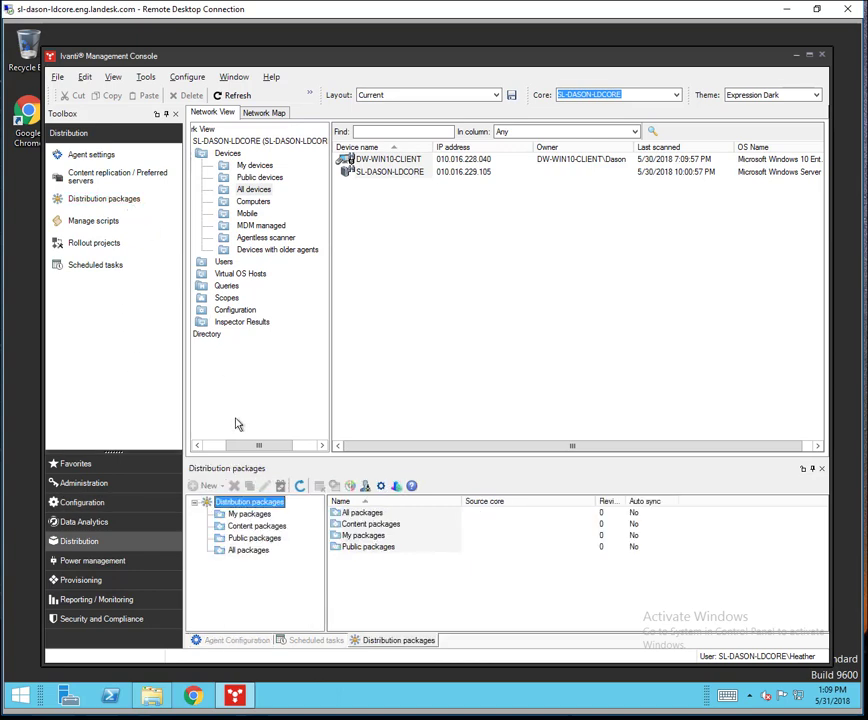
{"action": "left_click", "coordinate": [252, 539]}
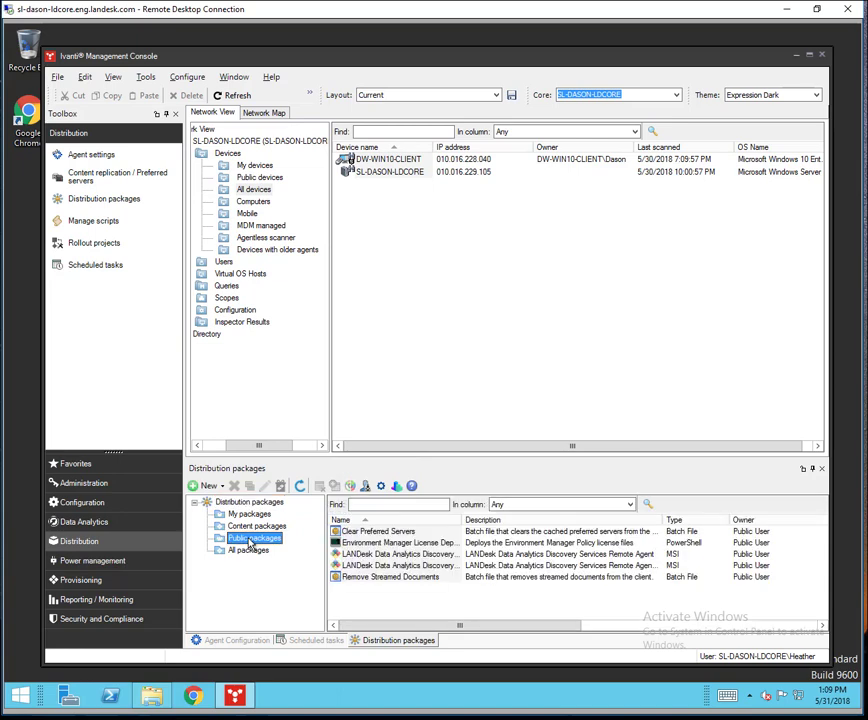
{"action": "double_click", "coordinate": [368, 546]}
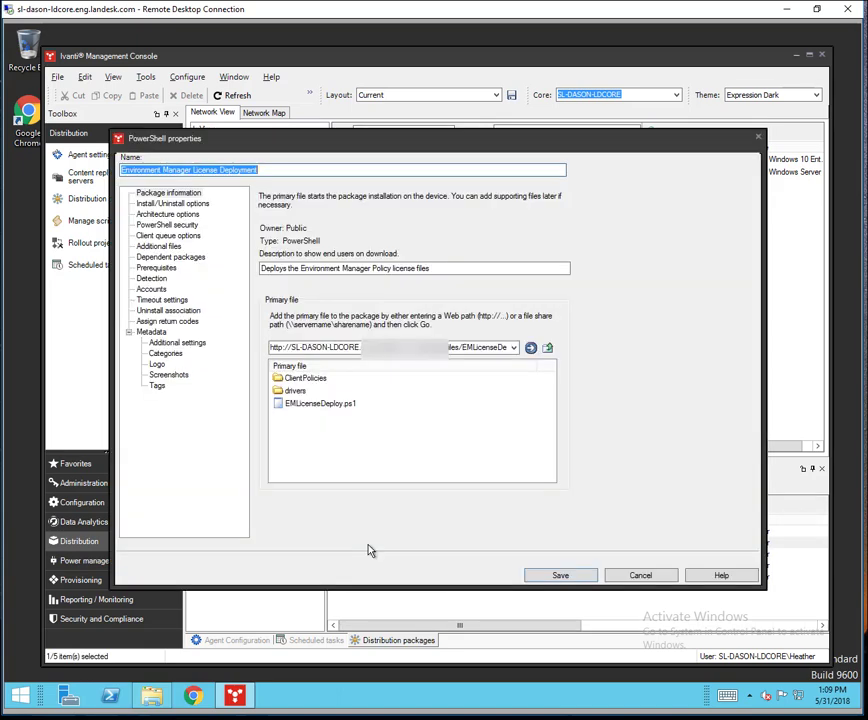
- Add the AppSense Licensing file to the package's Additional files and save
{"action": "left_click", "coordinate": [178, 247]}
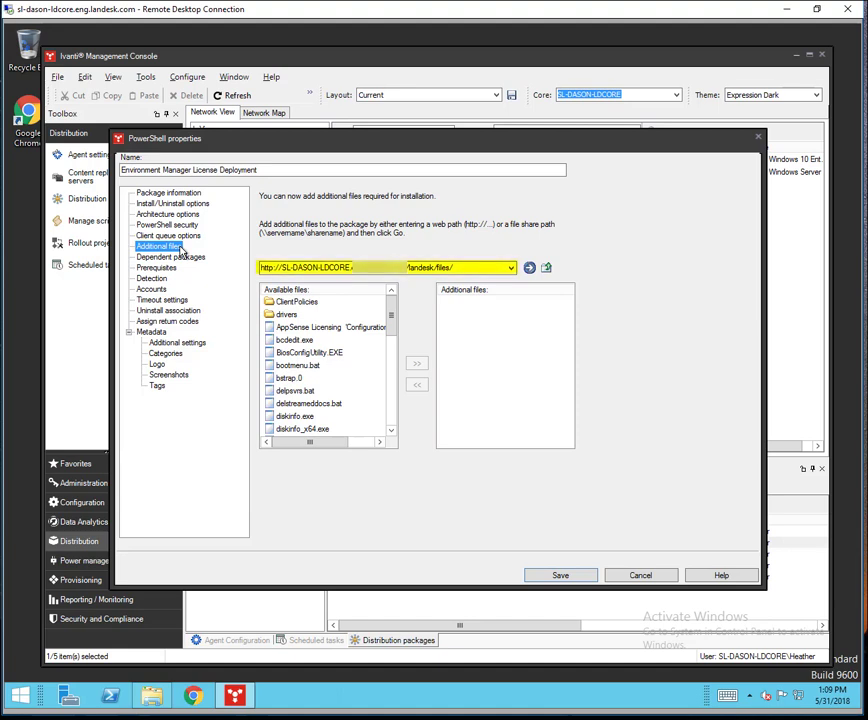
{"action": "left_click", "coordinate": [293, 330]}
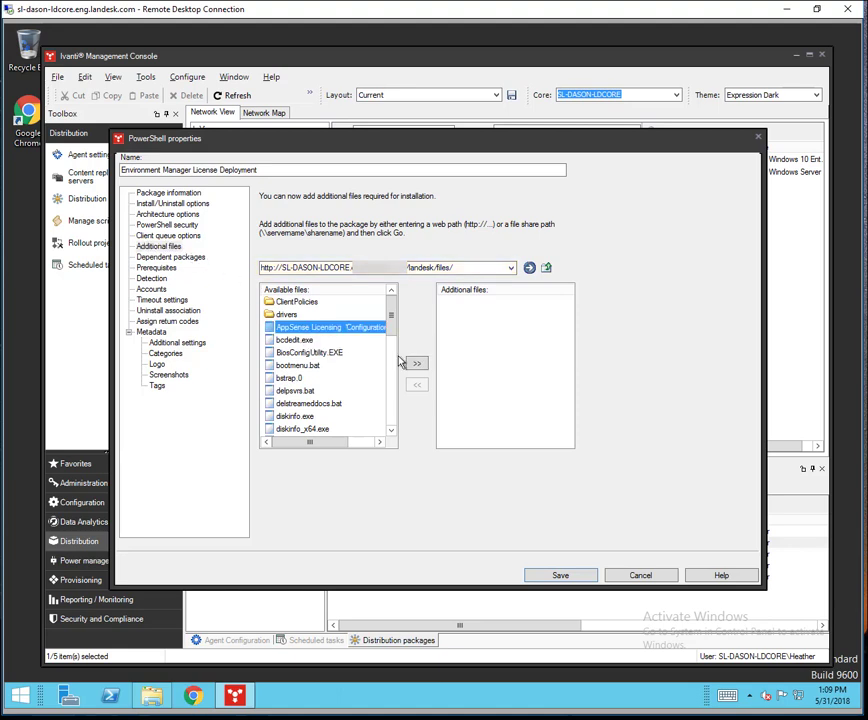
{"action": "left_click", "coordinate": [413, 366]}
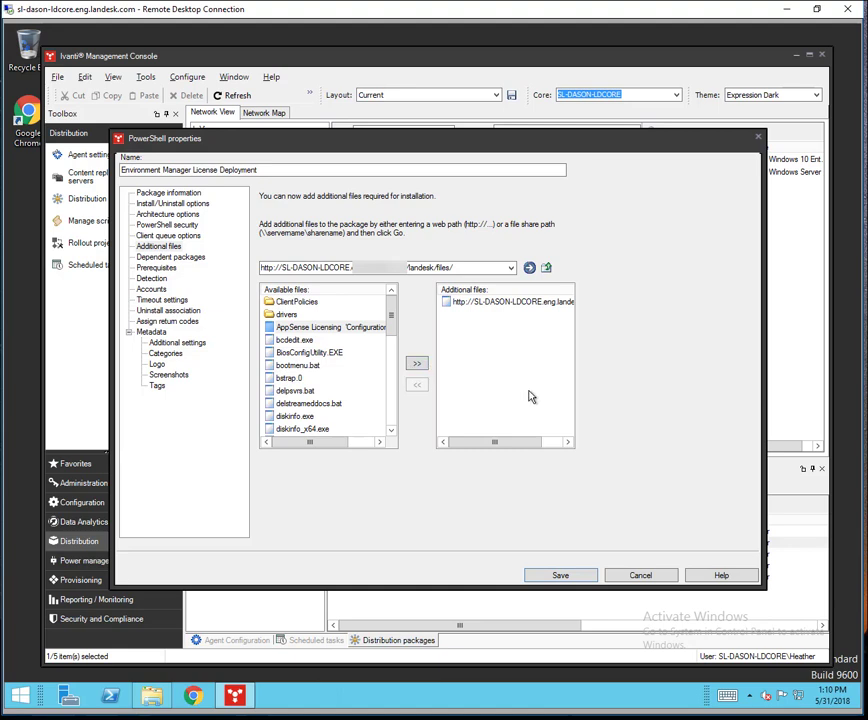
{"action": "left_click", "coordinate": [562, 576]}
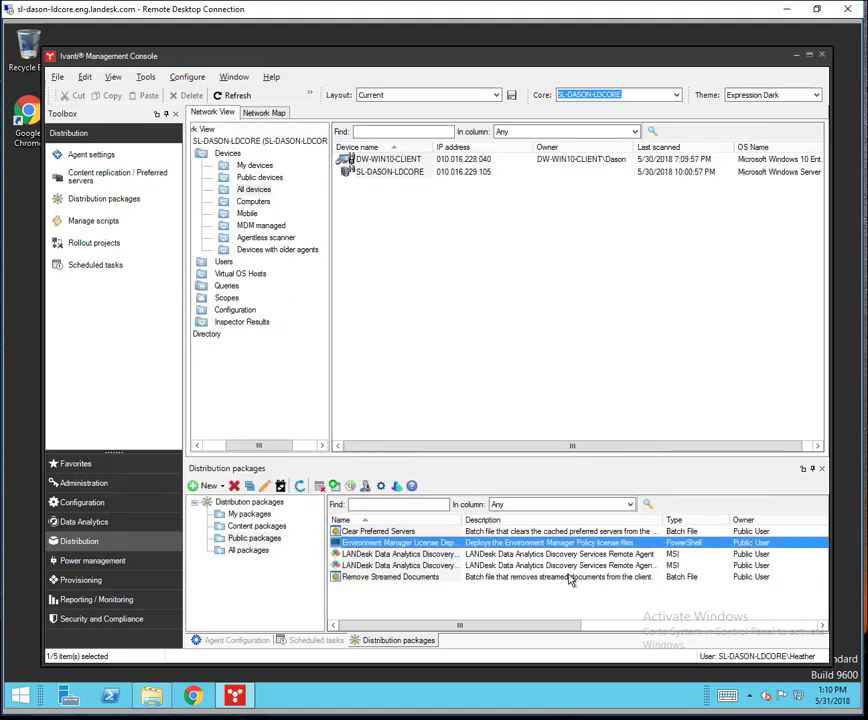
- Bring up the context menu for the Environment Manager License Deployment package
{"action": "right_click", "coordinate": [443, 543]}
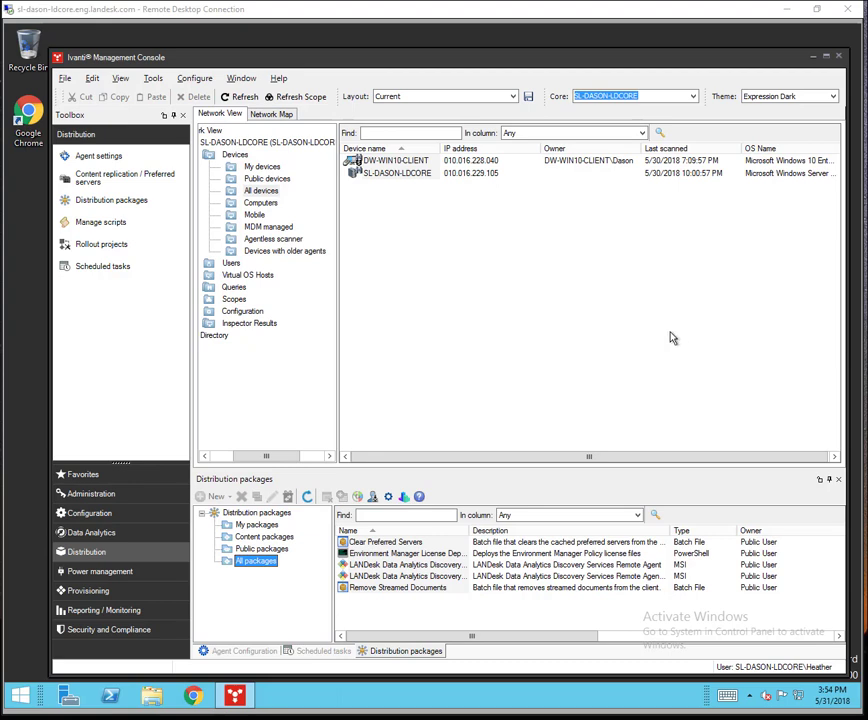
- Turn on hidden items in File Explorer while viewing the Local Disk (C:) drive
{"action": "left_click", "coordinate": [152, 696]}
{"action": "double_click", "coordinate": [425, 545]}
{"action": "left_click", "coordinate": [214, 283]}
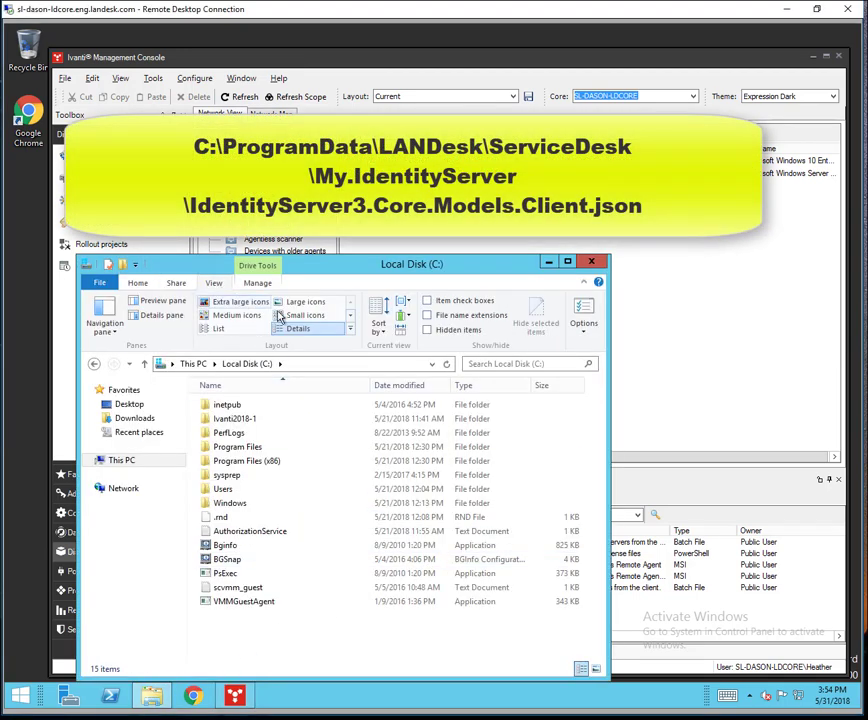
{"action": "left_click", "coordinate": [427, 330]}
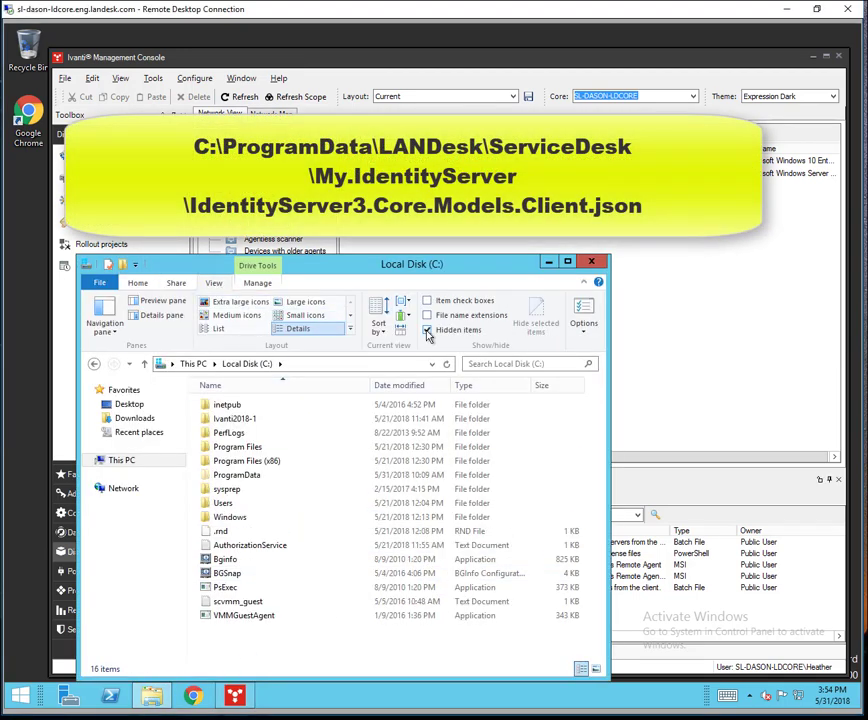
- Open IdentityServer3.Core.Models.Client from ProgramData\LANDesk\ServiceDesk\My.IdentityServer in Notepad
{"action": "double_click", "coordinate": [240, 475]}
{"action": "double_click", "coordinate": [250, 434]}
{"action": "double_click", "coordinate": [250, 490]}
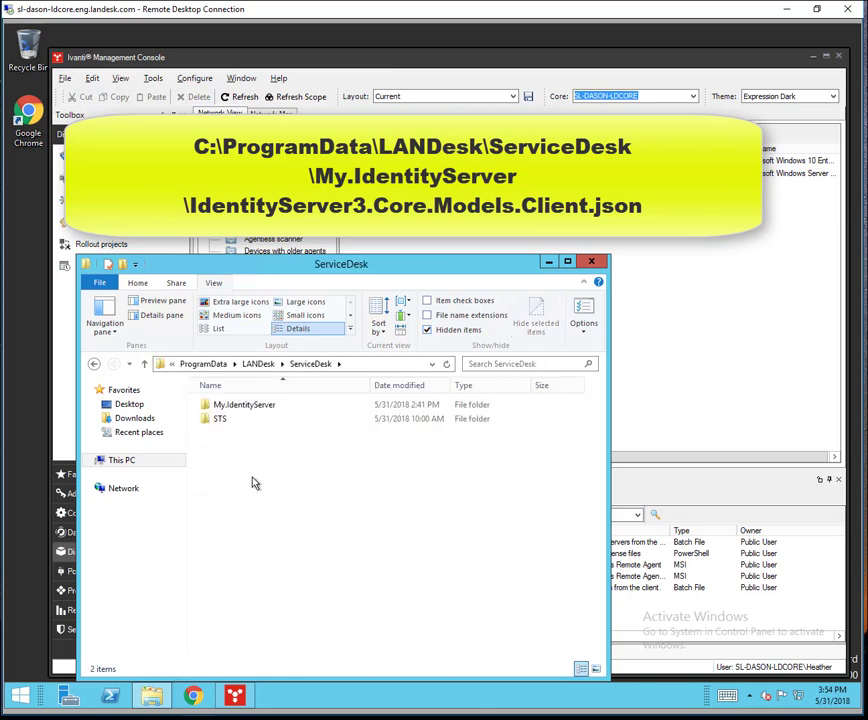
{"action": "double_click", "coordinate": [258, 406]}
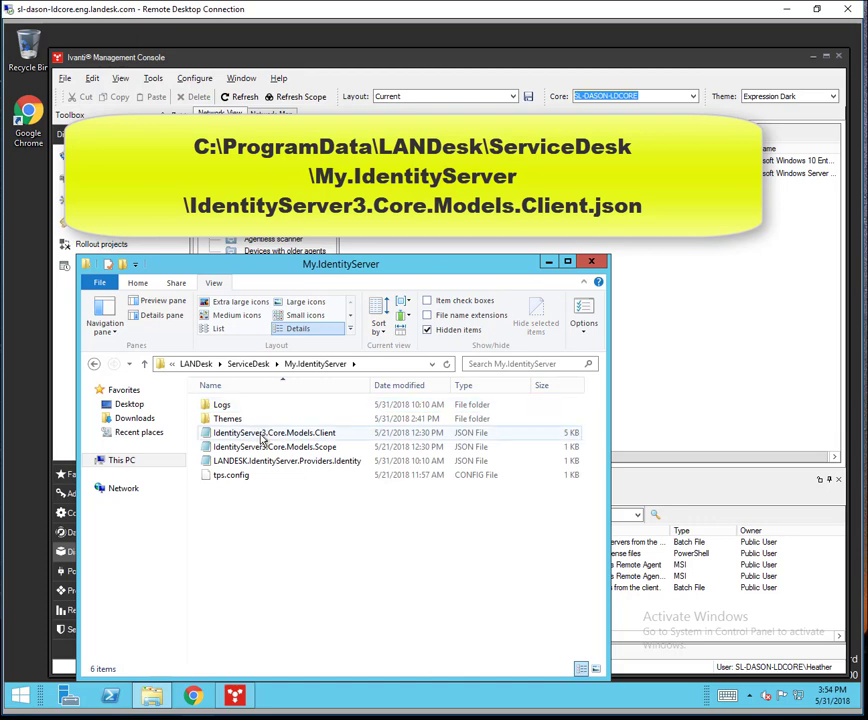
{"action": "right_click", "coordinate": [262, 437]}
{"action": "left_click", "coordinate": [248, 446]}
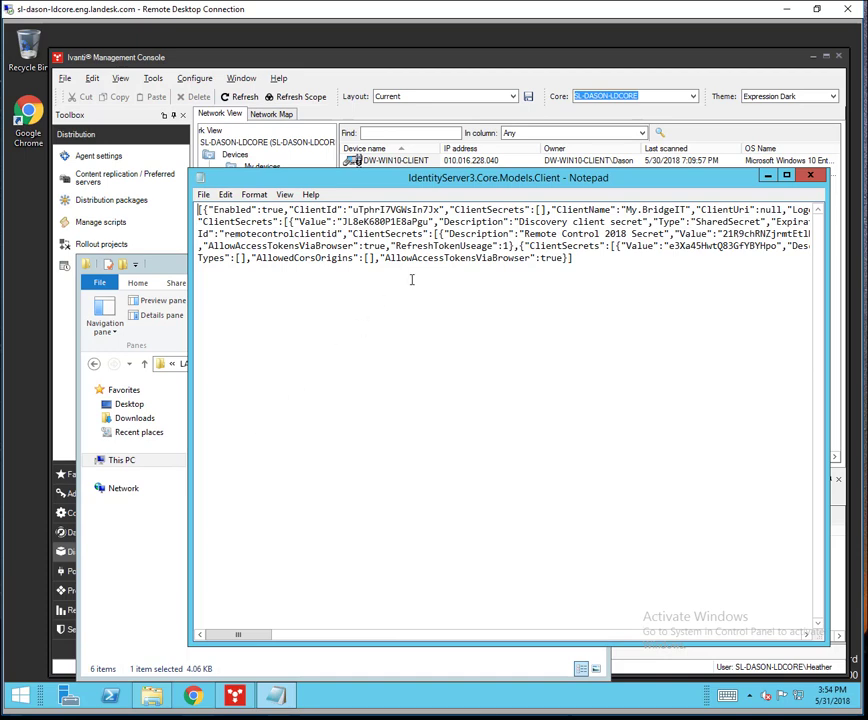
- Find 'EMClient Secret' in Notepad, select its value string, then minimize Notepad
{"action": "key", "text": "ctrl+f"}
{"action": "type", "text": "EMClient Secret"}
{"action": "key", "text": "Return"}
{"action": "key", "text": "Escape"}
{"action": "left_click_drag", "start_coordinate": [331, 246], "coordinate": [441, 248]}
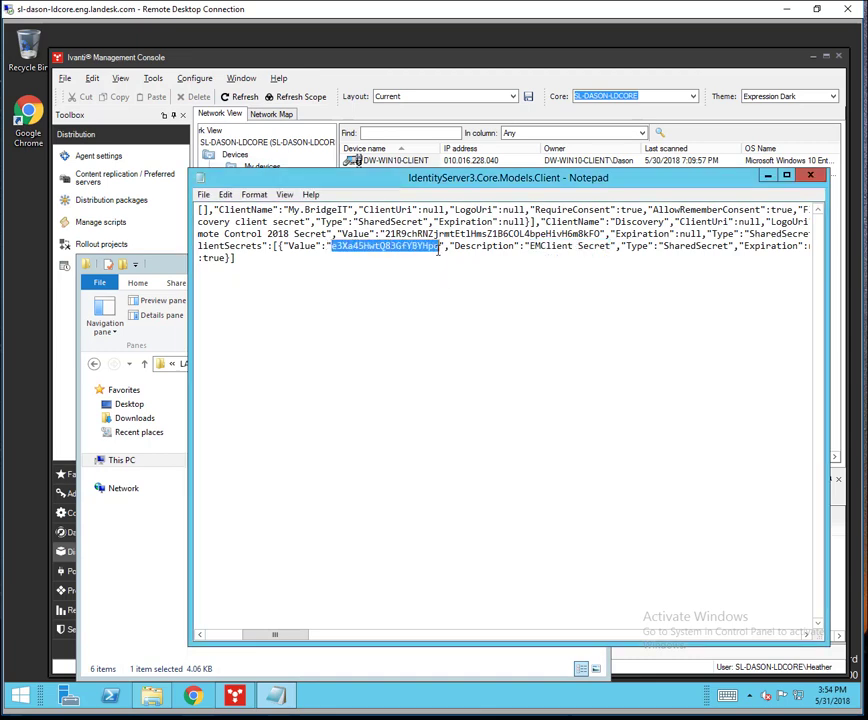
{"action": "left_click", "coordinate": [765, 177]}
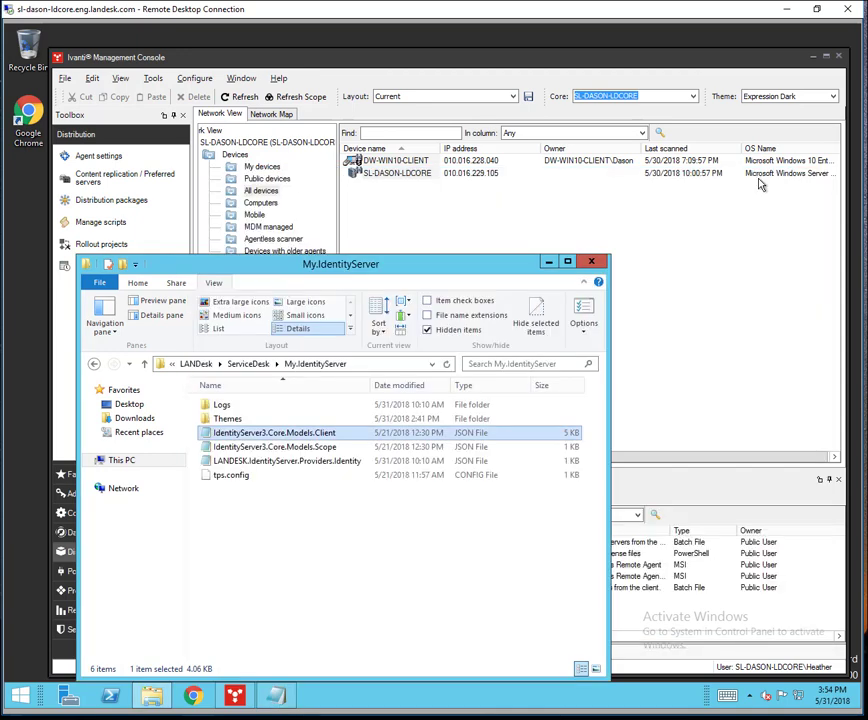
- Close Explorer, launch the Environment manager policy console, and save to Configuration in Endpoint Manager
{"action": "left_click", "coordinate": [718, 213]}
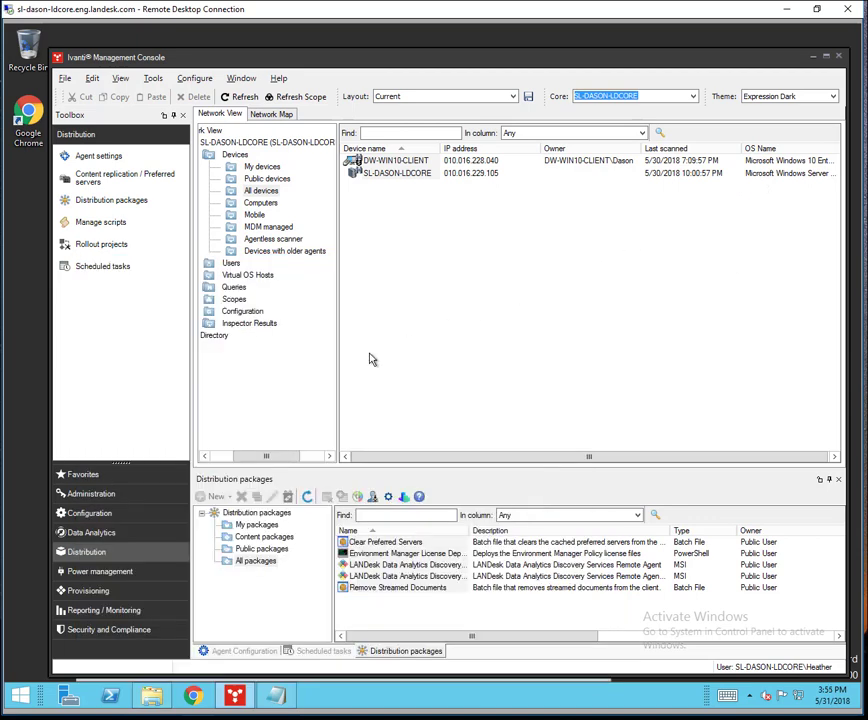
{"action": "left_click", "coordinate": [104, 514]}
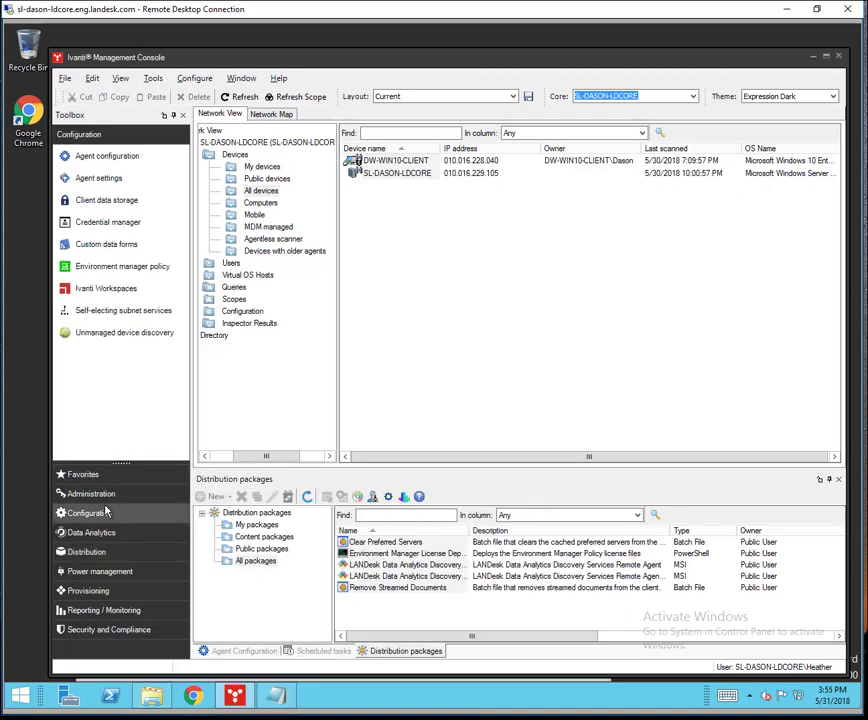
{"action": "left_click", "coordinate": [107, 270]}
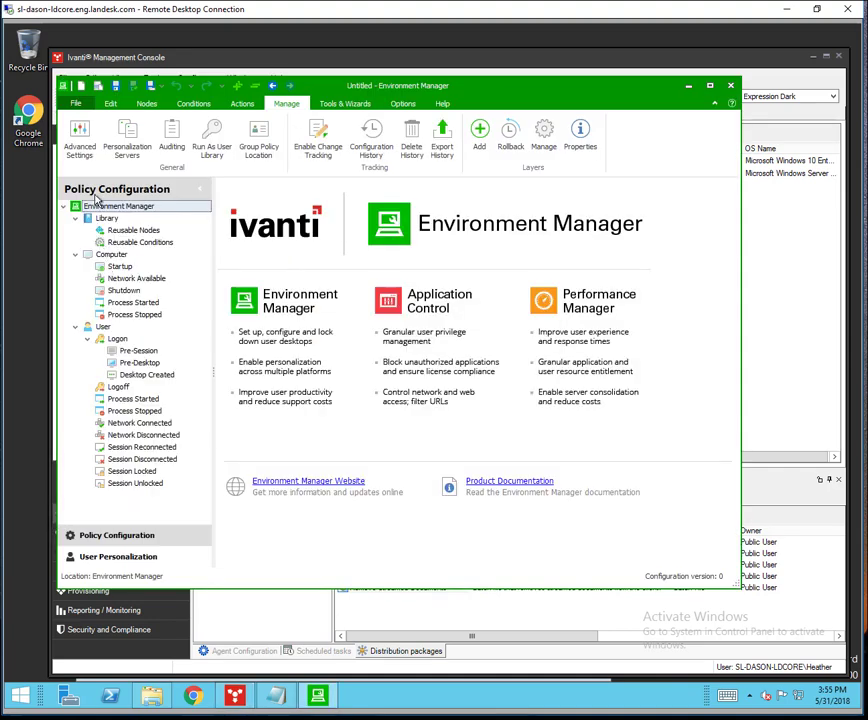
{"action": "left_click", "coordinate": [75, 103]}
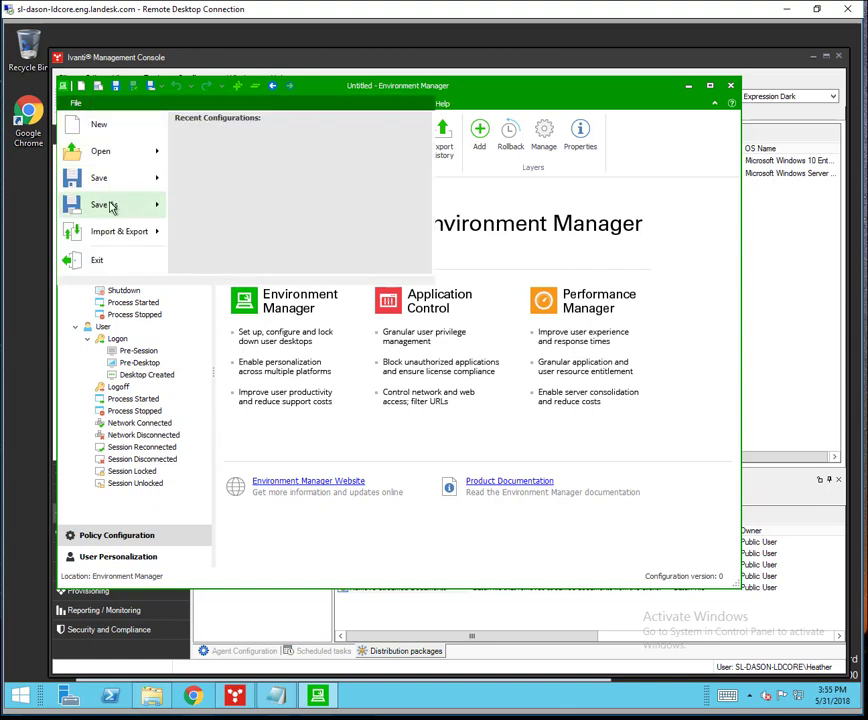
{"action": "mouse_move", "coordinate": [104, 204]}
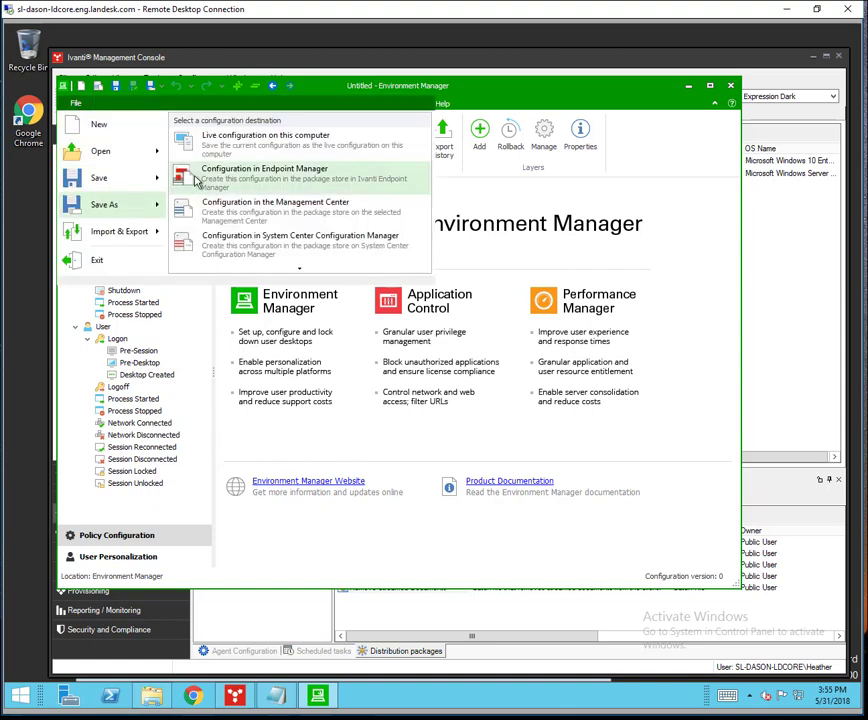
{"action": "left_click", "coordinate": [197, 178]}
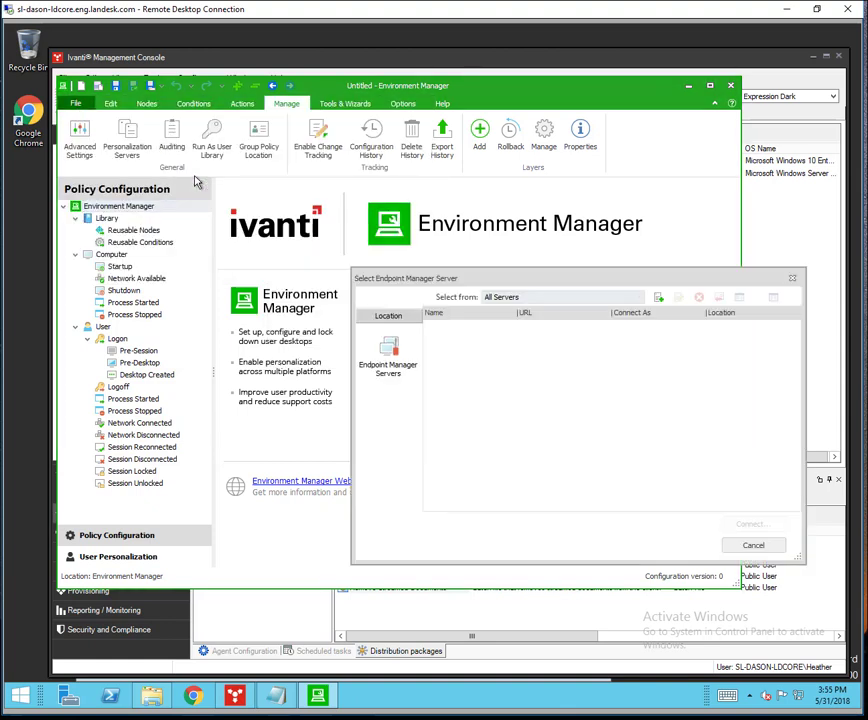
- Start a new server 'sl-dason-ldcore.' named 'Salt Lake Core', pasting the secret copied from Notepad
{"action": "left_click", "coordinate": [658, 297]}
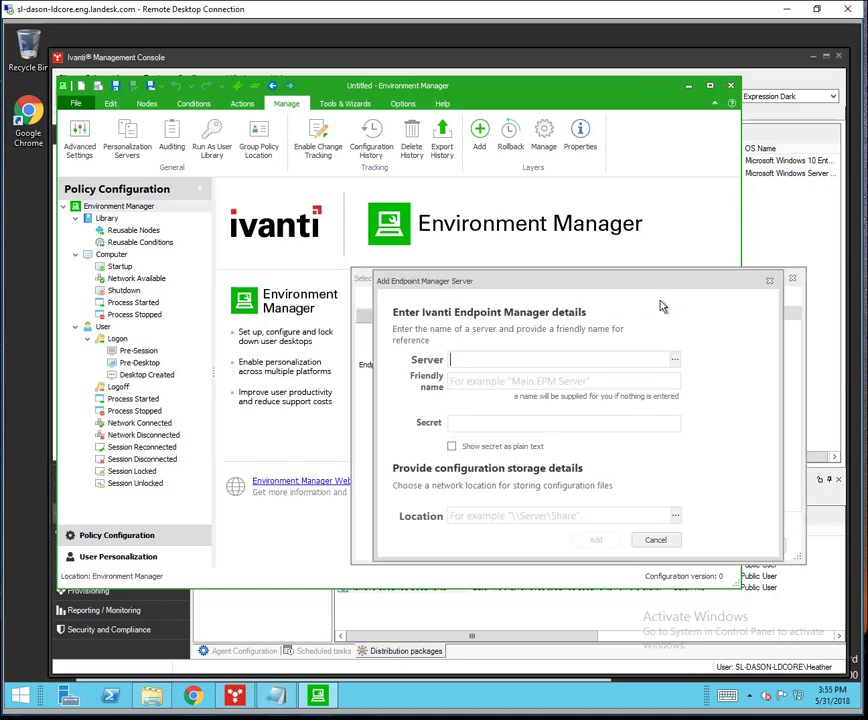
{"action": "type", "text": "sl-dason-ldcore."}
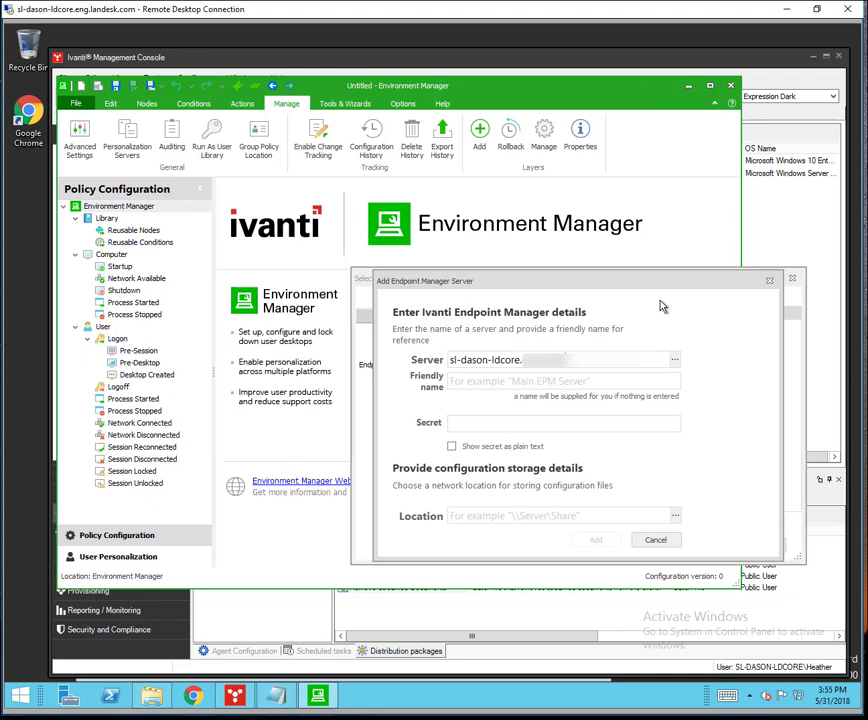
{"action": "left_click", "coordinate": [592, 382]}
{"action": "type", "text": "Salt Lake Core"}
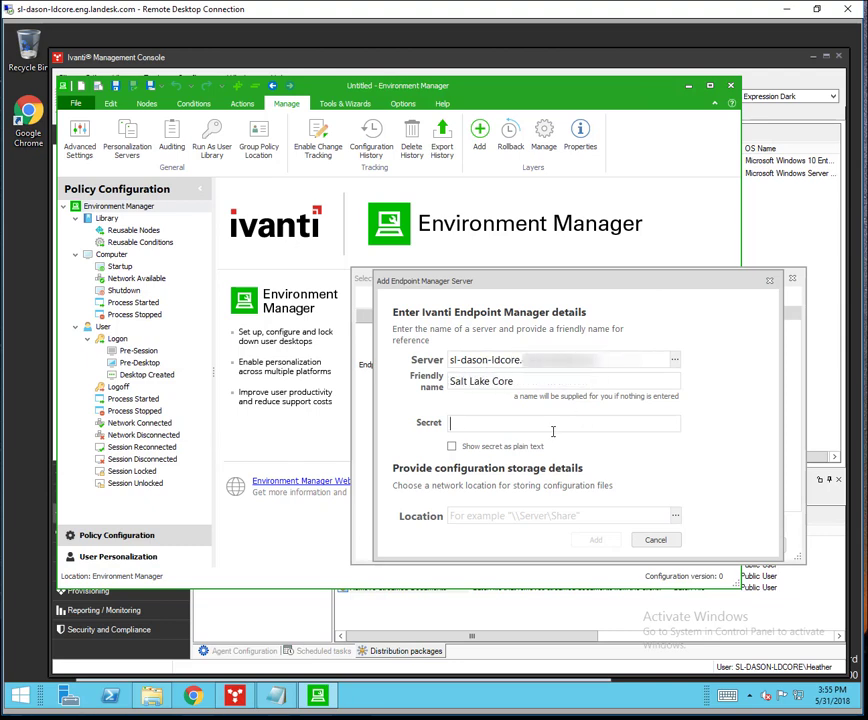
{"action": "left_click", "coordinate": [278, 694]}
{"action": "left_click_drag", "start_coordinate": [332, 249], "coordinate": [437, 250]}
{"action": "key", "text": "ctrl+c"}
{"action": "left_click", "coordinate": [767, 176]}
{"action": "left_click", "coordinate": [481, 423]}
{"action": "key", "text": "ctrl+v"}
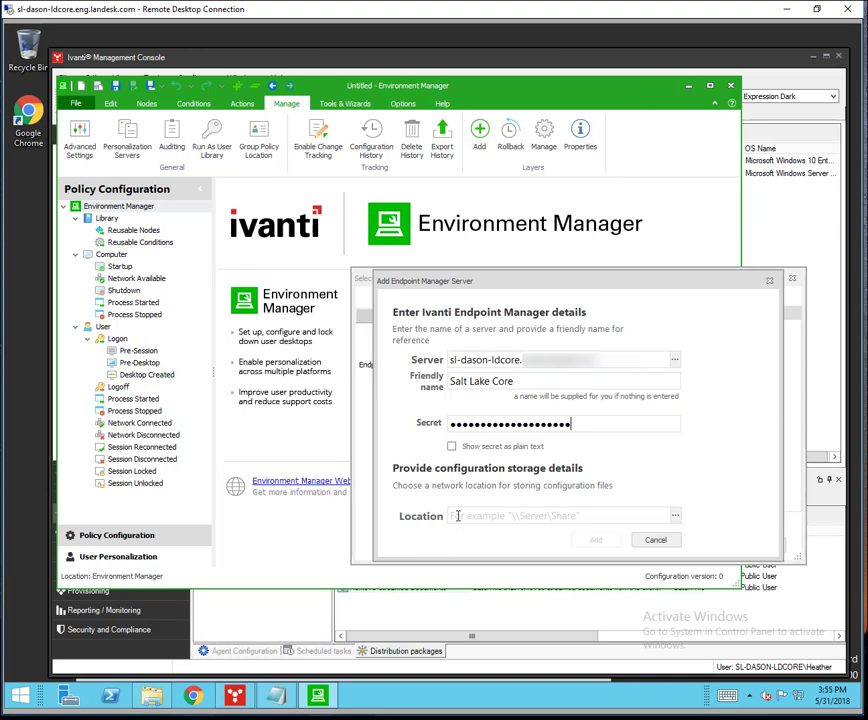
- Set the server location to '\sl-dason-ldcore\ldlogon\em' and add the server
{"action": "left_click", "coordinate": [458, 516]}
{"action": "type", "text": "\\sl-dason-ldcore"}
{"action": "key", "text": "BackSpace"}
{"action": "type", "text": "\\ldlogon\\em"}
{"action": "left_click", "coordinate": [593, 540]}
- Connect with the user's name and password, then save the configuration as 'test package'
{"action": "left_click", "coordinate": [745, 525]}
{"action": "type", "text": "Heather"}
{"action": "left_click", "coordinate": [530, 433]}
{"action": "type", "text": "**********"}
{"action": "left_click", "coordinate": [589, 493]}
{"action": "type", "text": "test package"}
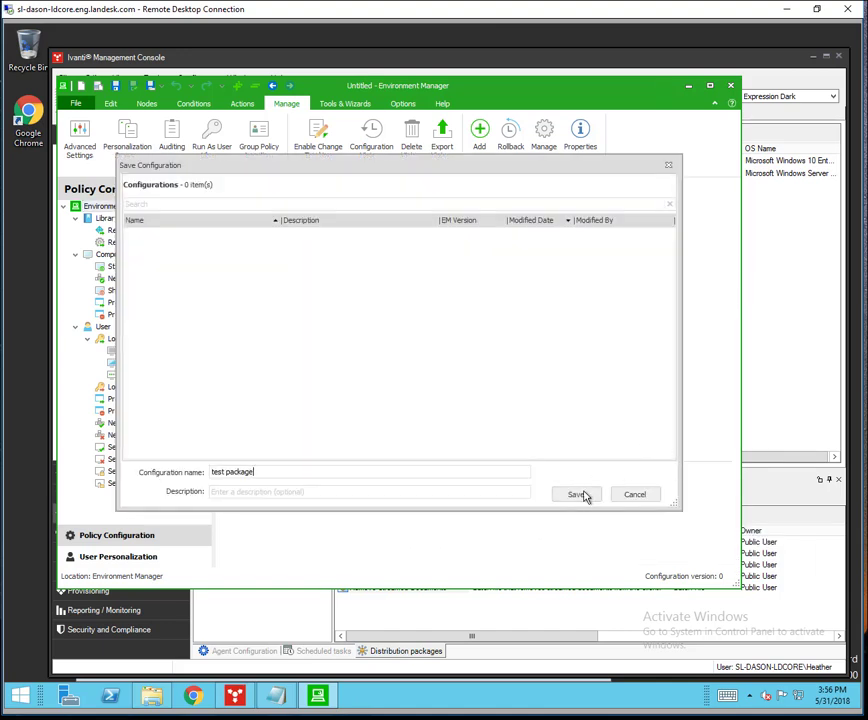
{"action": "left_click", "coordinate": [582, 496]}
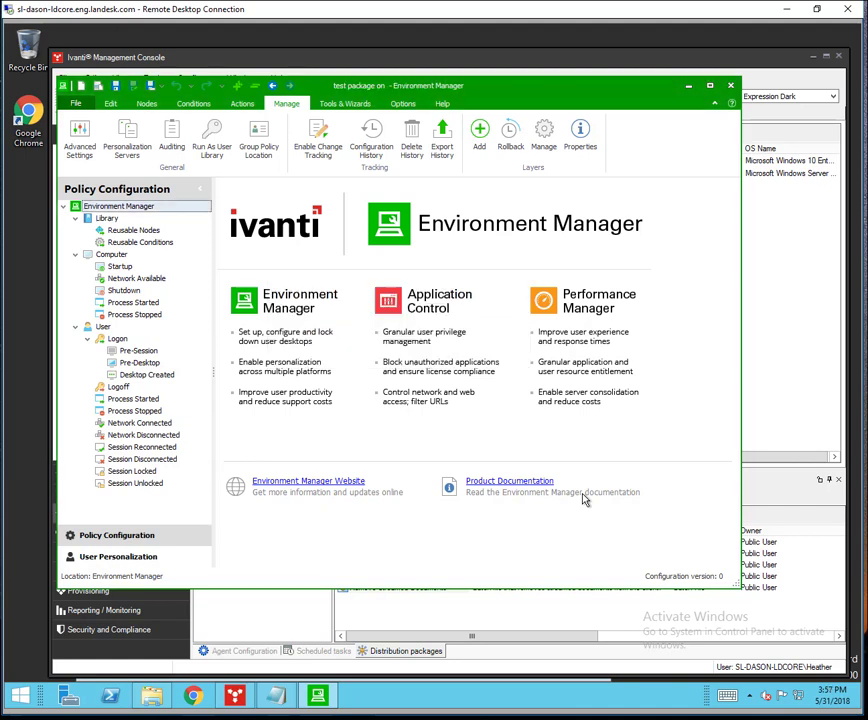
- Refresh the All packages list in the console and open the context menu for 'test package'
{"action": "left_click", "coordinate": [774, 379]}
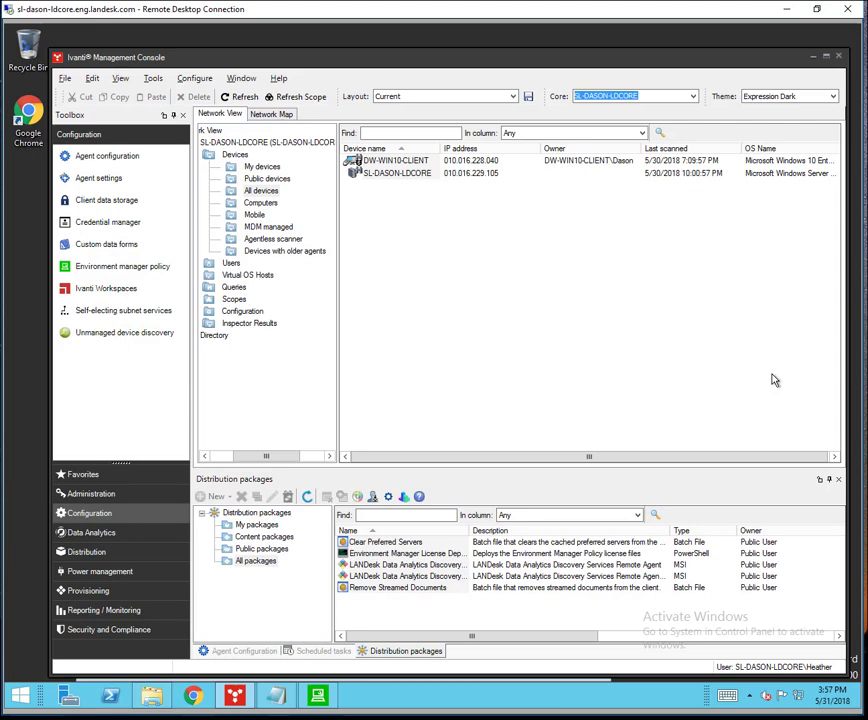
{"action": "left_click", "coordinate": [268, 562]}
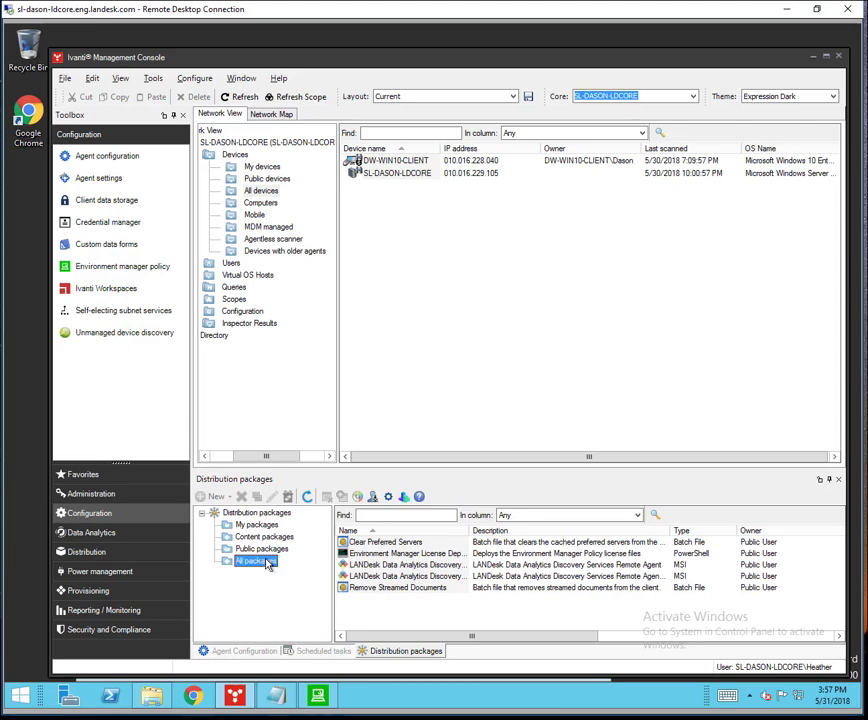
{"action": "left_click", "coordinate": [307, 497]}
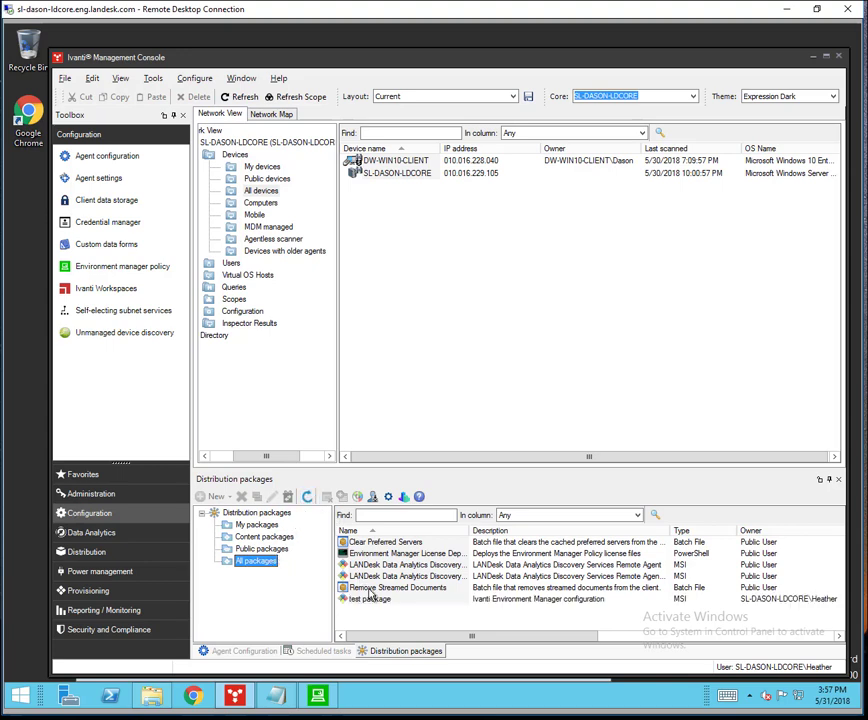
{"action": "right_click", "coordinate": [372, 598]}
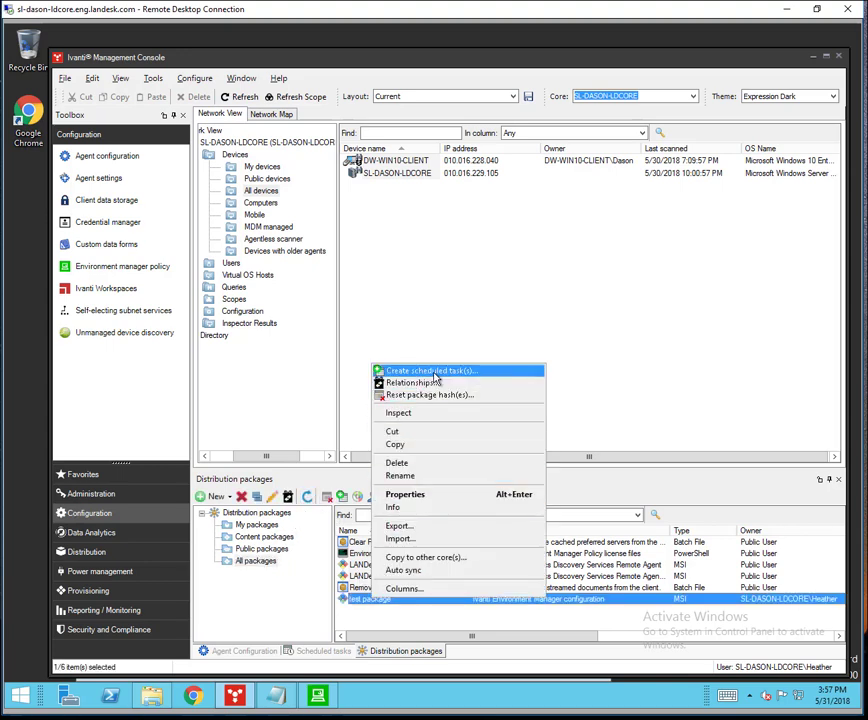